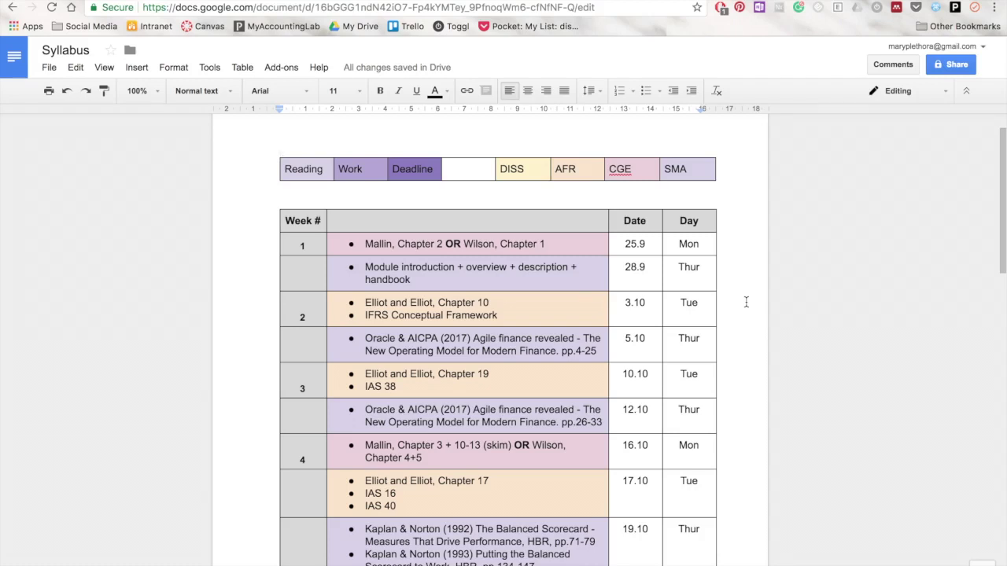
Step: Look through the whole syllabus table, from the colour legend down to the exam and case study rows
scroll(745, 302, "down", 15)
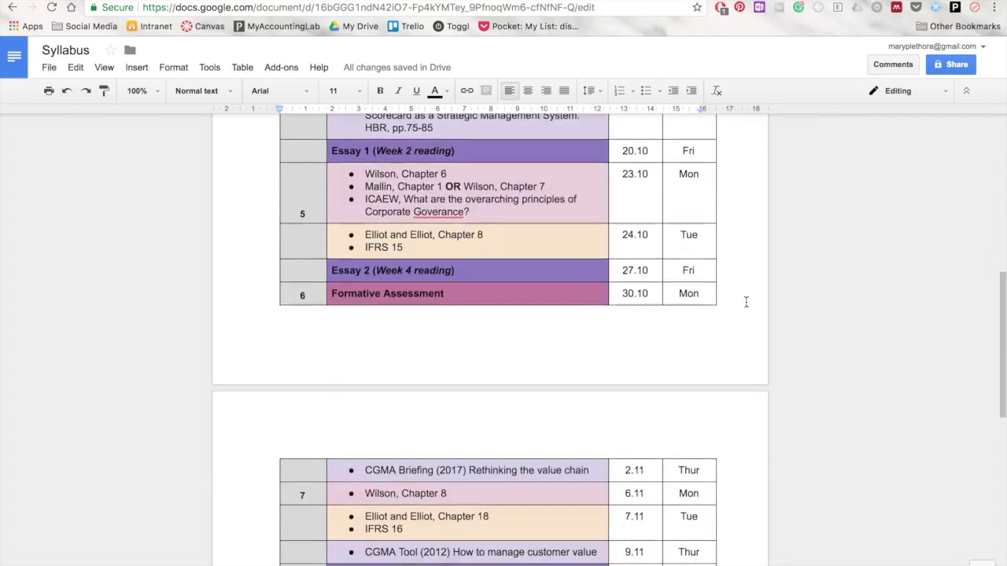
scroll(746, 302, "down", 3)
scroll(746, 302, "up", 10)
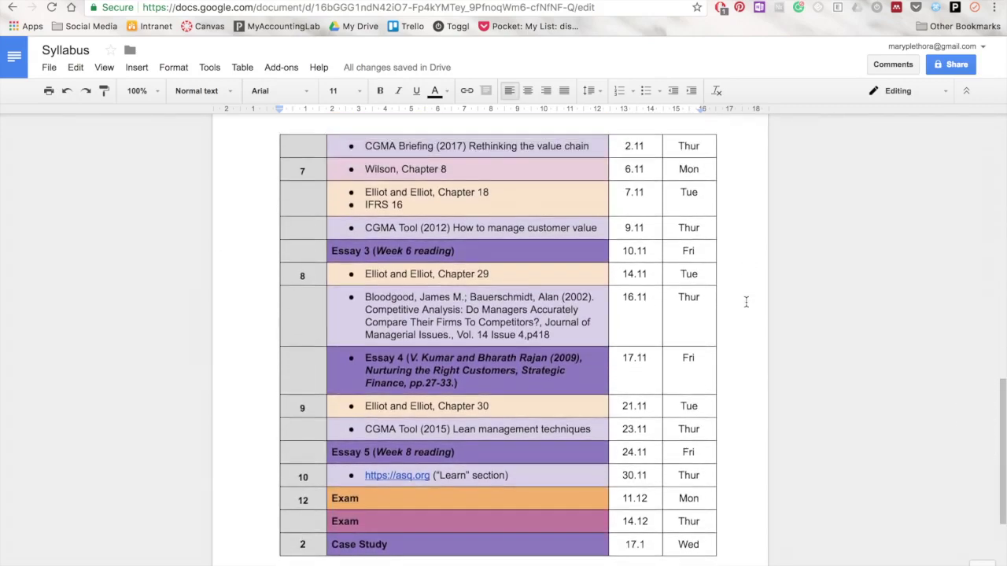
scroll(746, 302, "up", 5)
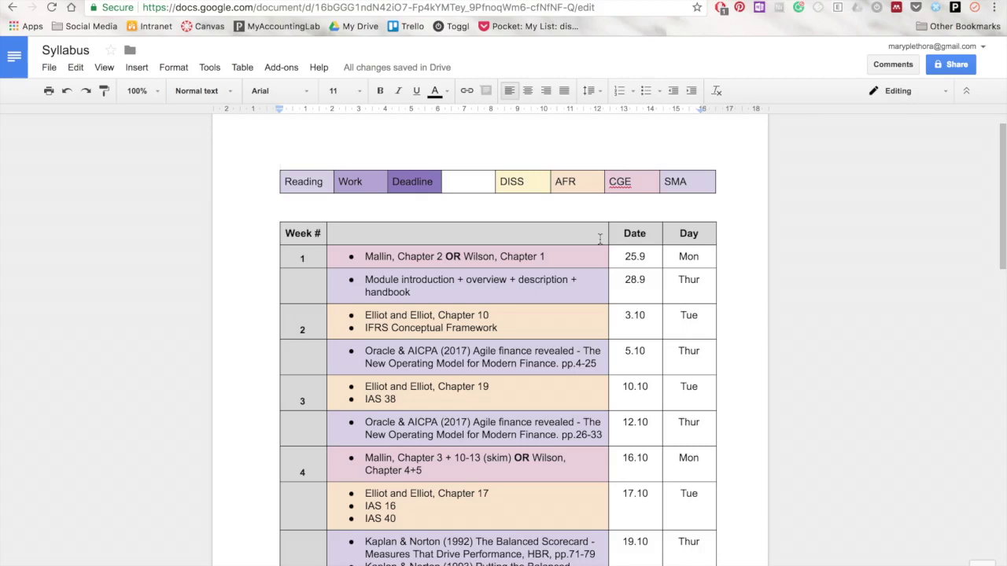
scroll(599, 240, "down", 5)
scroll(600, 239, "up", 6)
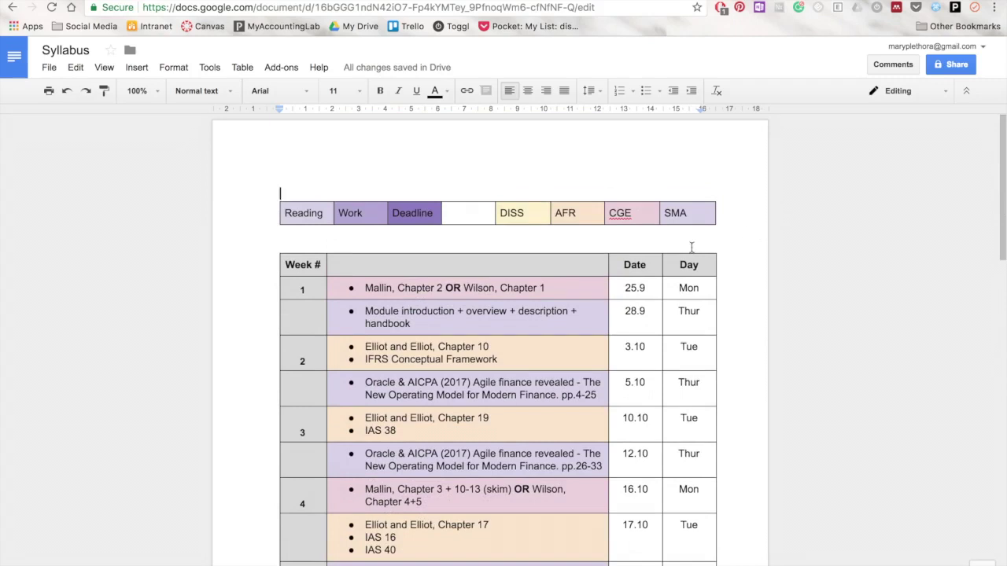
Step: Examine the legend's DISS, AFR, CGE and SMA cells and the fill colour shades available for the SMA cell
key("shift+Right")
key("shift+Down")
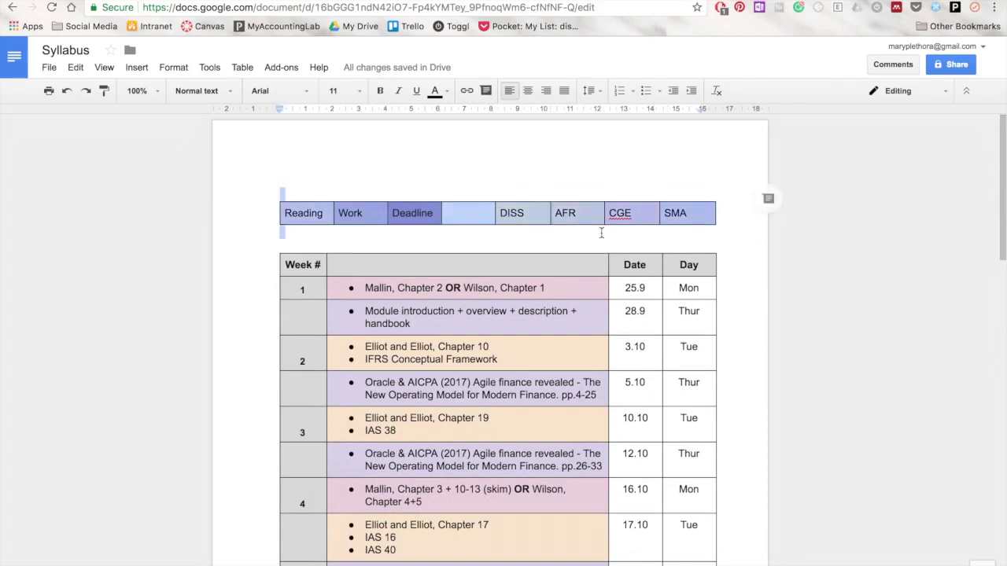
left_click(639, 181)
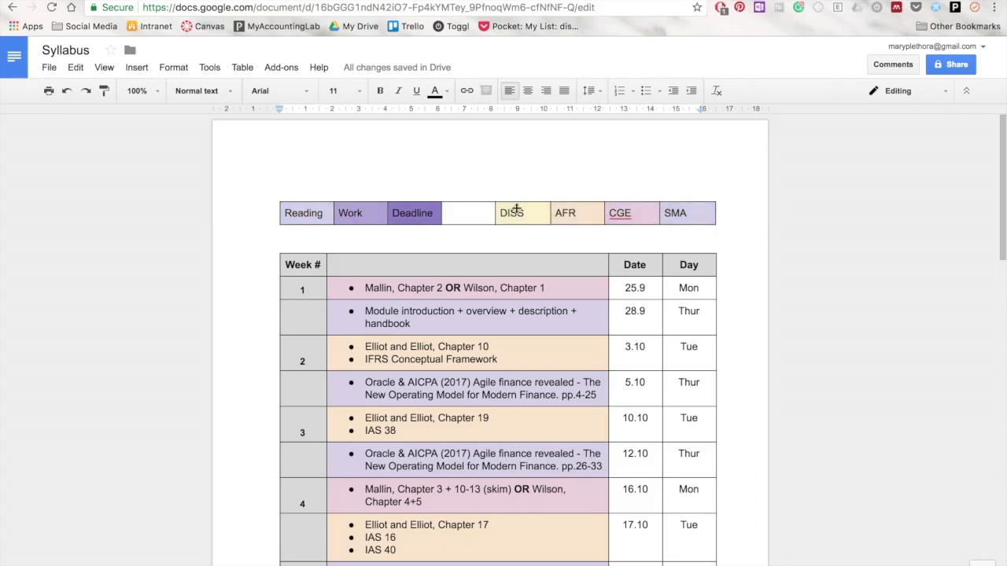
left_click(582, 212)
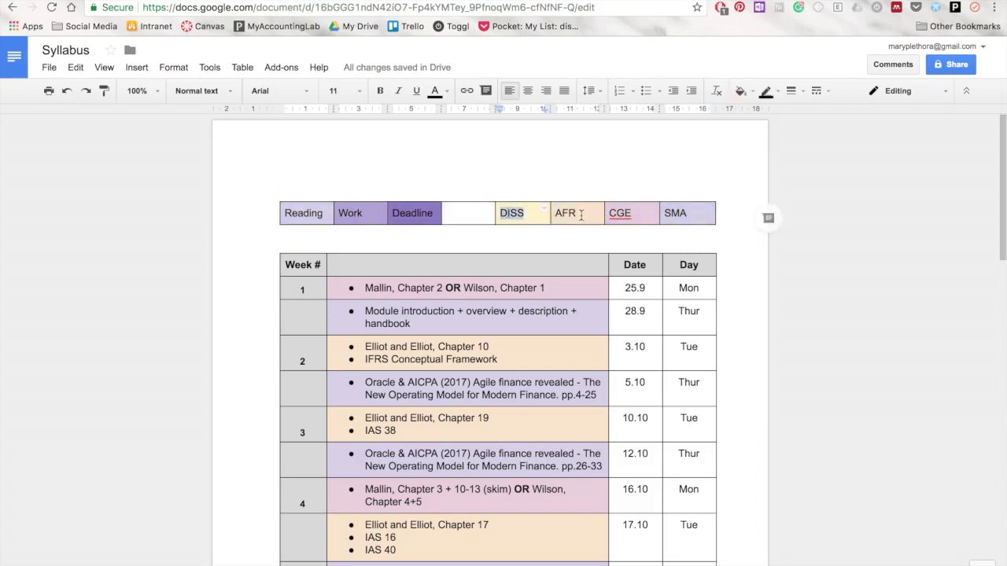
left_click(633, 213)
left_click(688, 213)
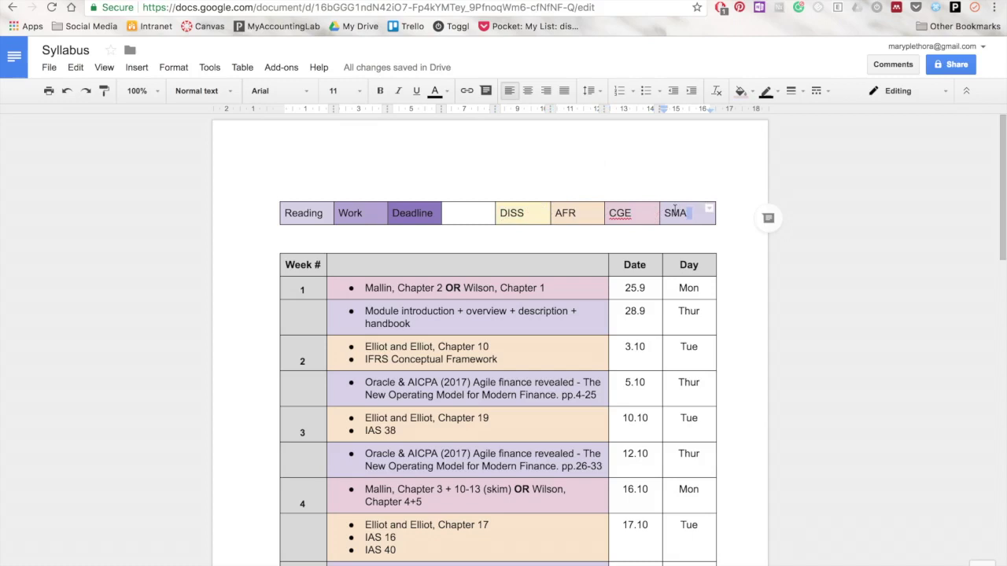
left_click(749, 96)
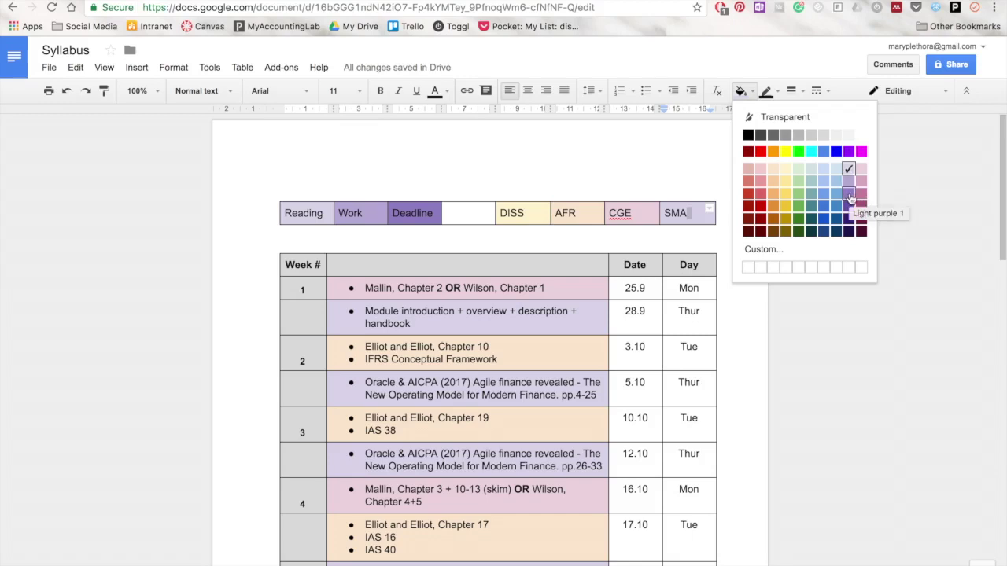
Step: Make the word Deadline bold in the colour legend
left_click(429, 213)
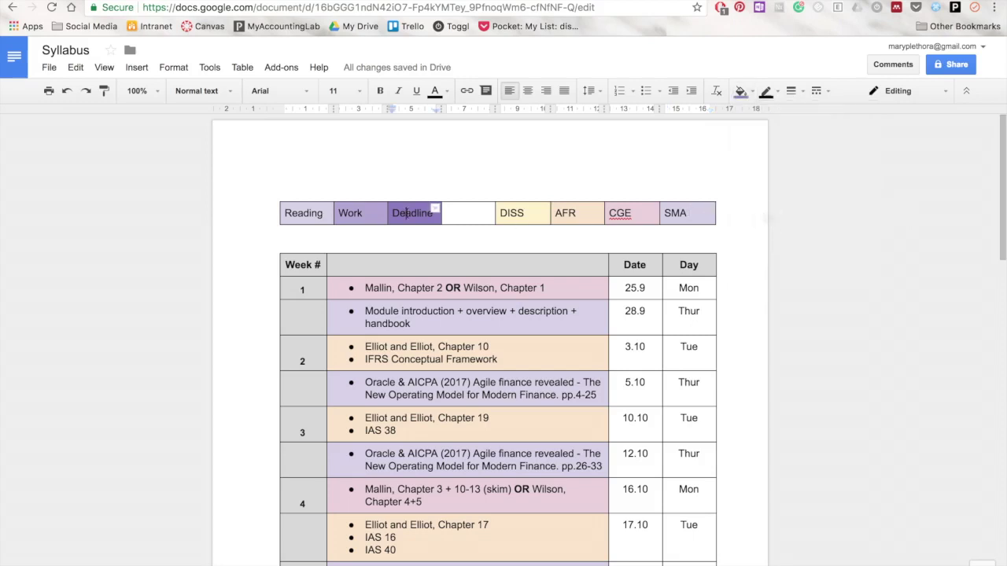
key("ctrl+b")
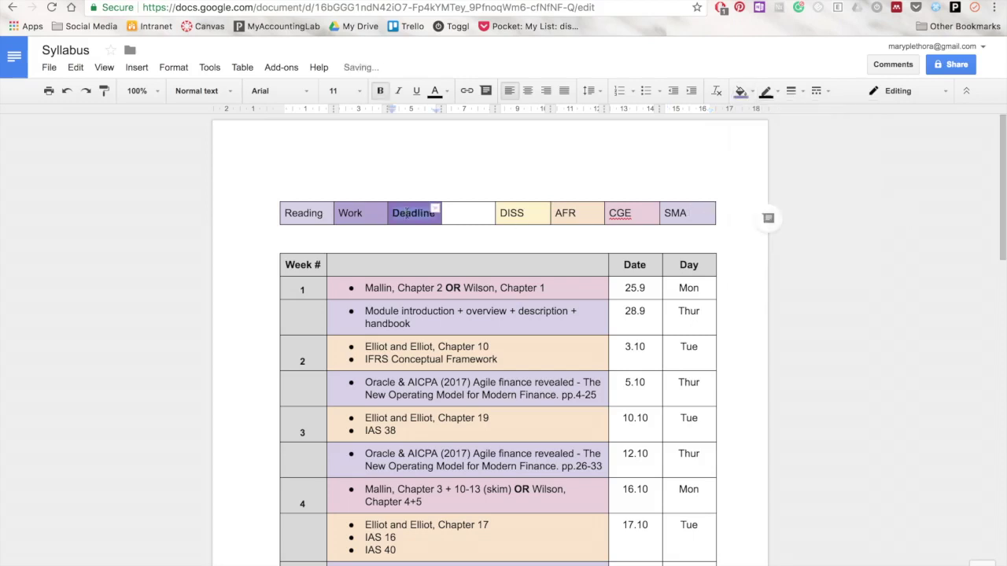
left_click(425, 181)
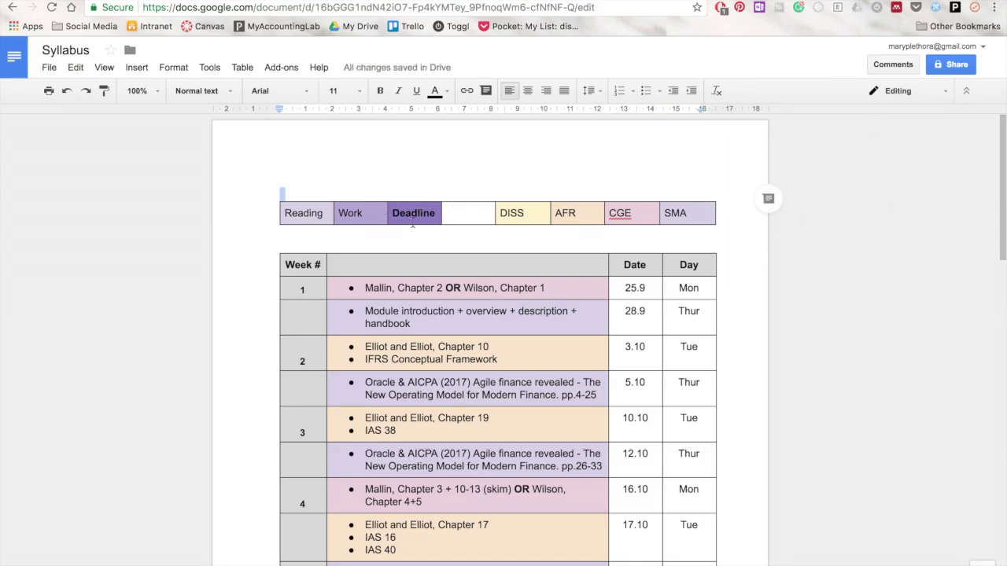
Step: Check which fill colour the week 1 Mallin and Wilson reading cell uses
scroll(412, 224, "down", 3)
scroll(401, 252, "up", 3)
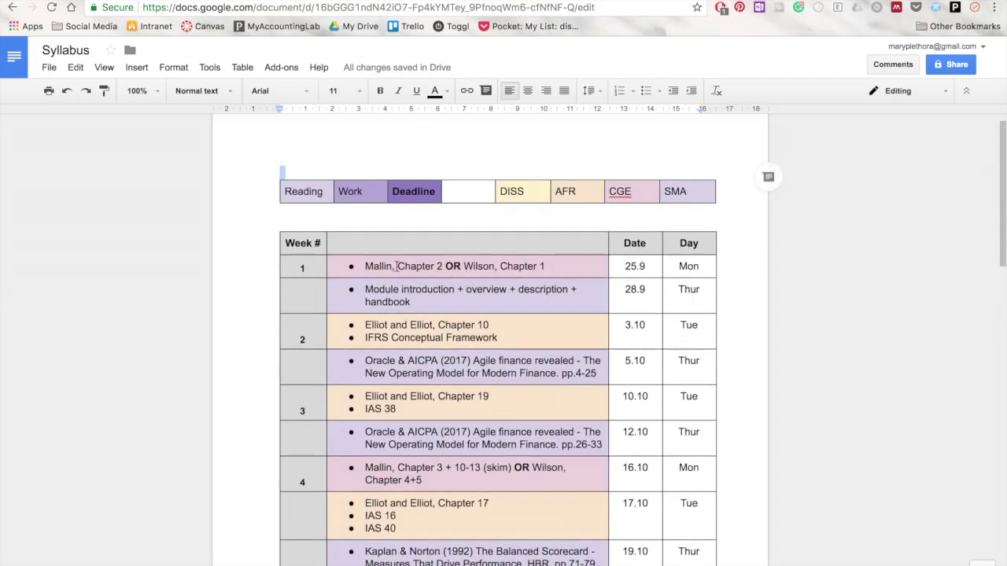
triple_click(397, 266)
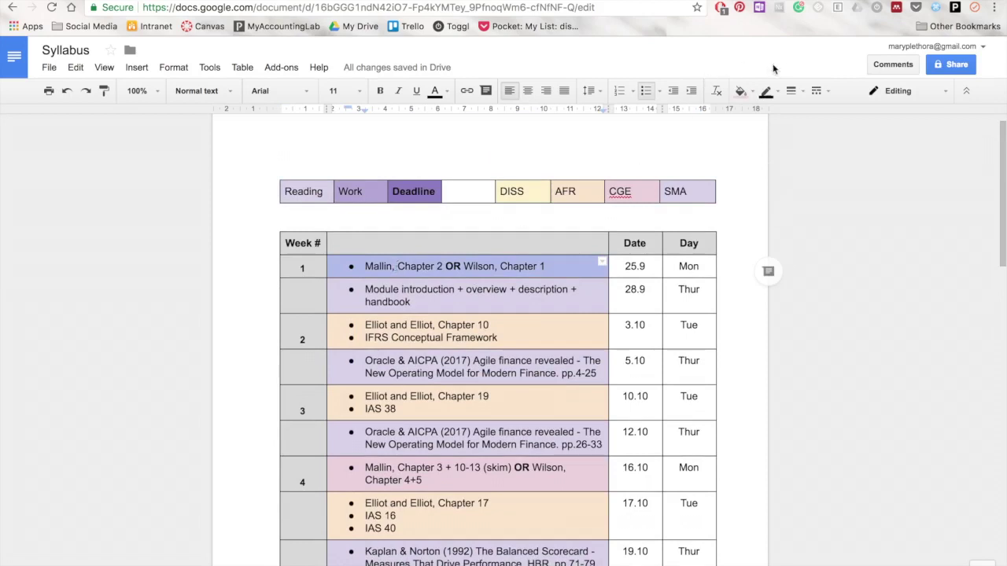
left_click(741, 90)
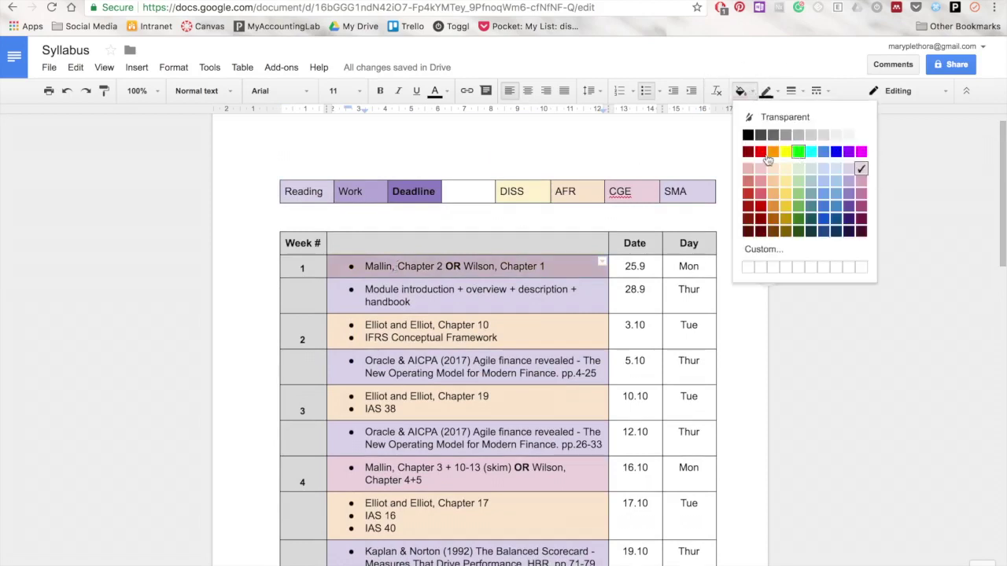
left_click(627, 150)
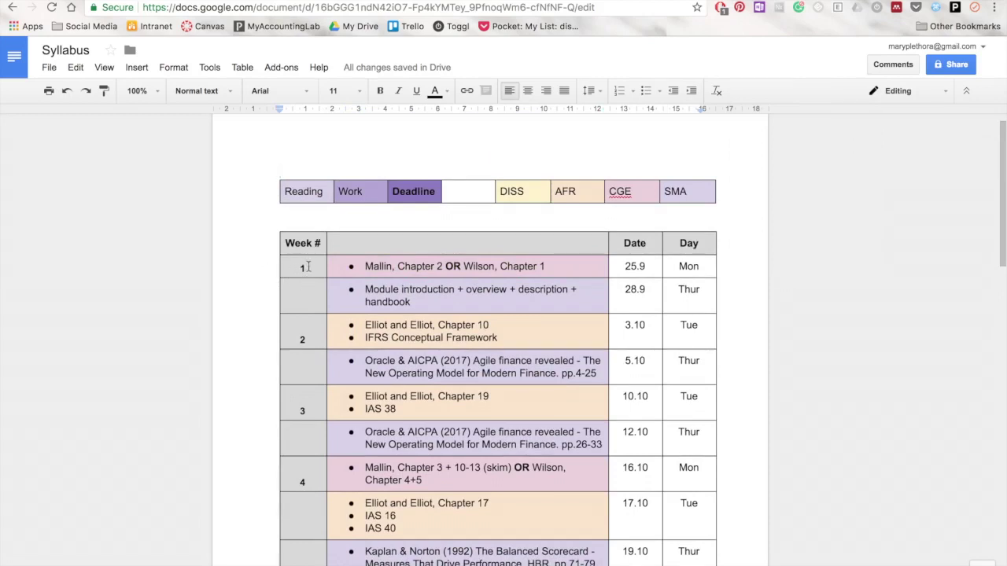
left_click_drag(308, 269, 298, 269)
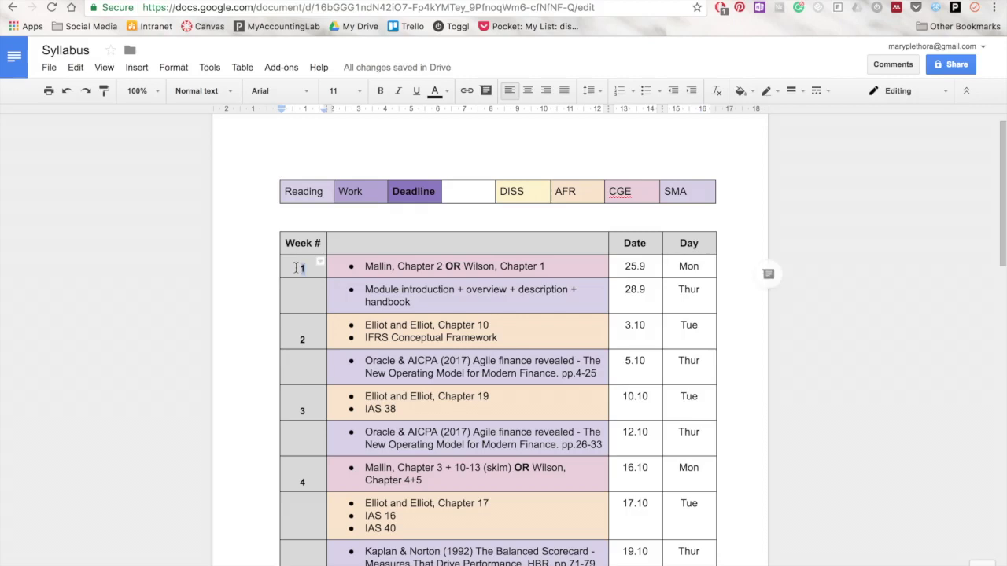
type("25")
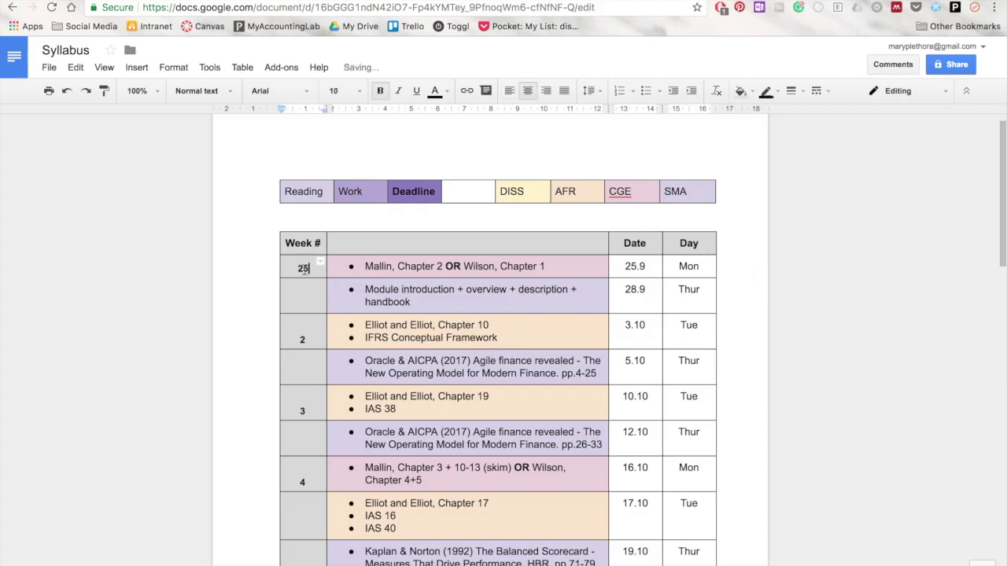
key("BackSpace")
key("BackSpace")
type("1")
key("super+Up")
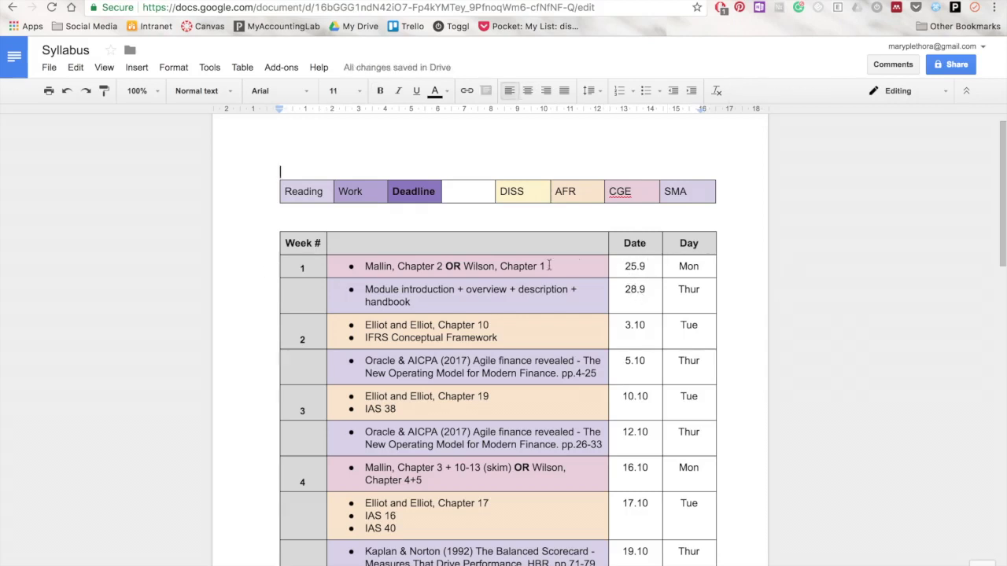
Step: Examine the readings, dates and days listed for the first weeks of the syllabus table
left_click_drag(499, 263, 555, 393)
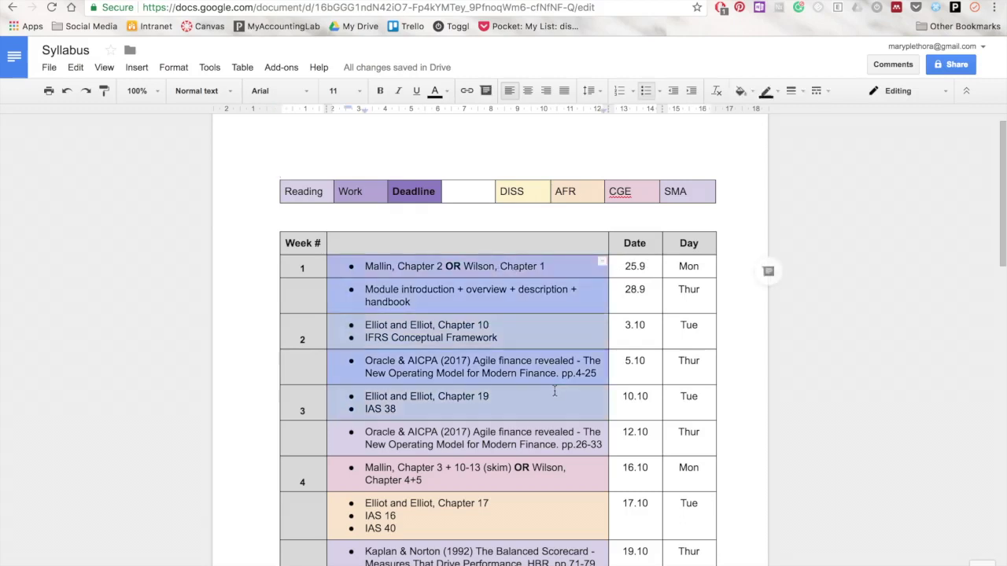
left_click(747, 318)
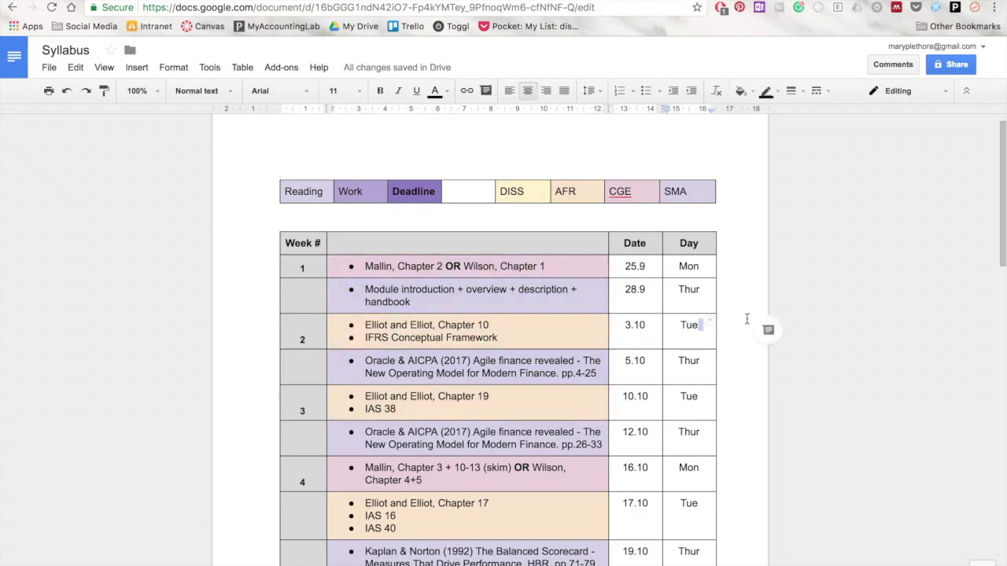
scroll(747, 319, "down", 5)
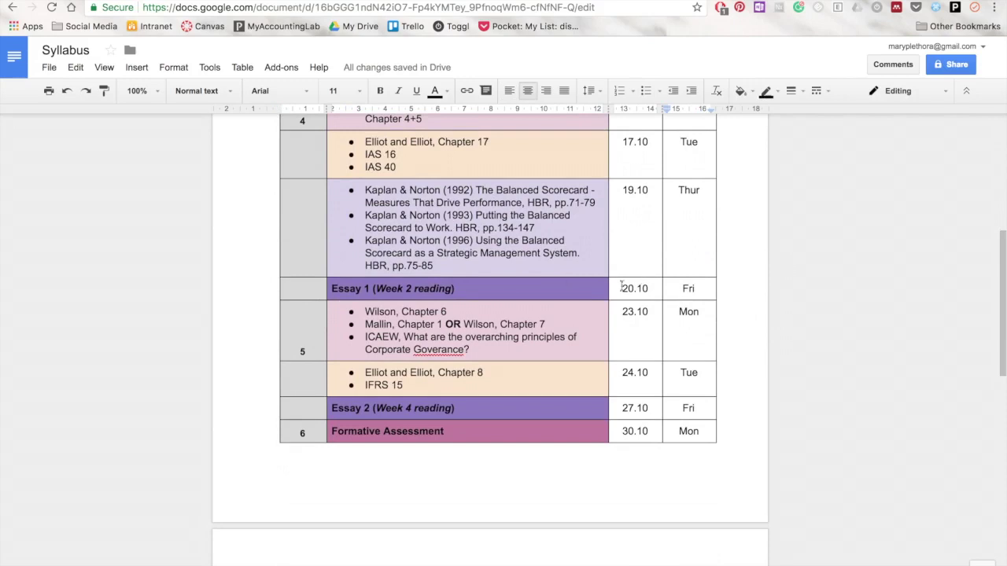
scroll(694, 186, "up", 4)
left_click(694, 186)
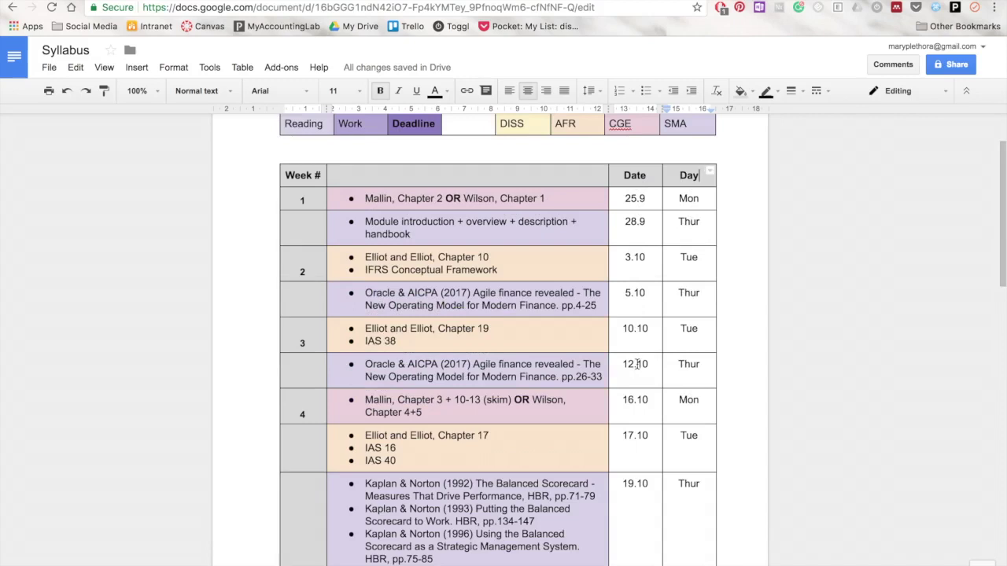
left_click(352, 199)
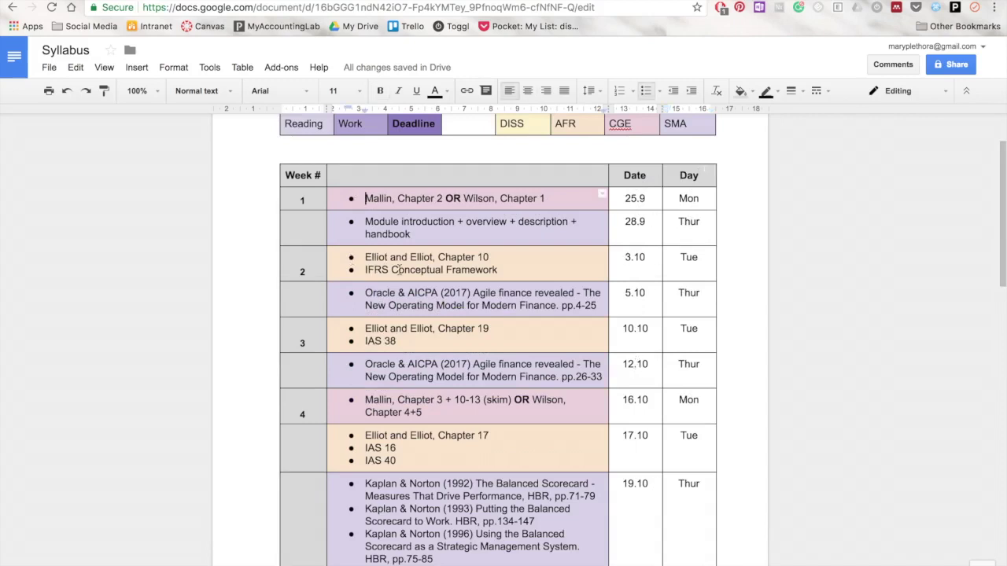
scroll(365, 460, "down", 4)
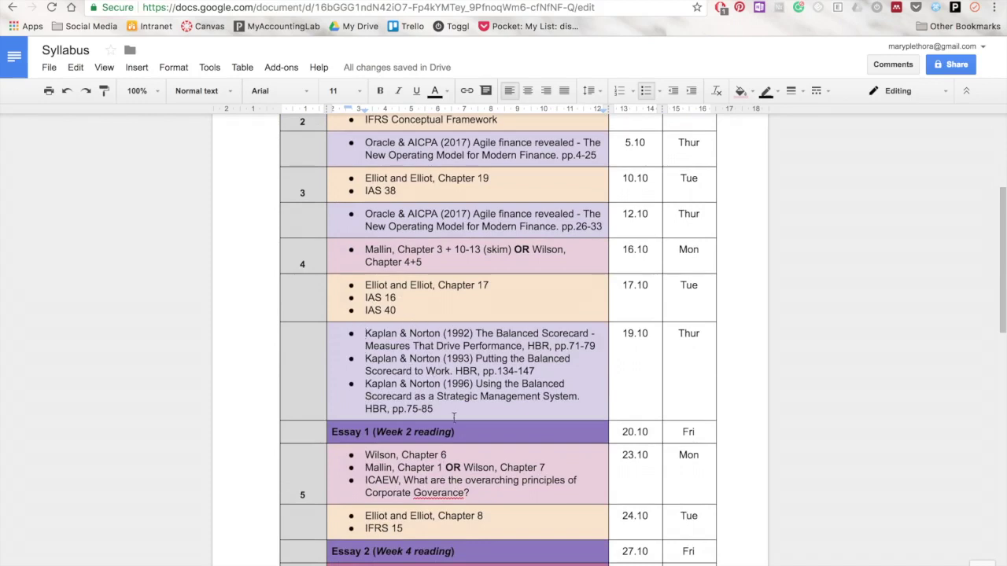
scroll(454, 417, "up", 3)
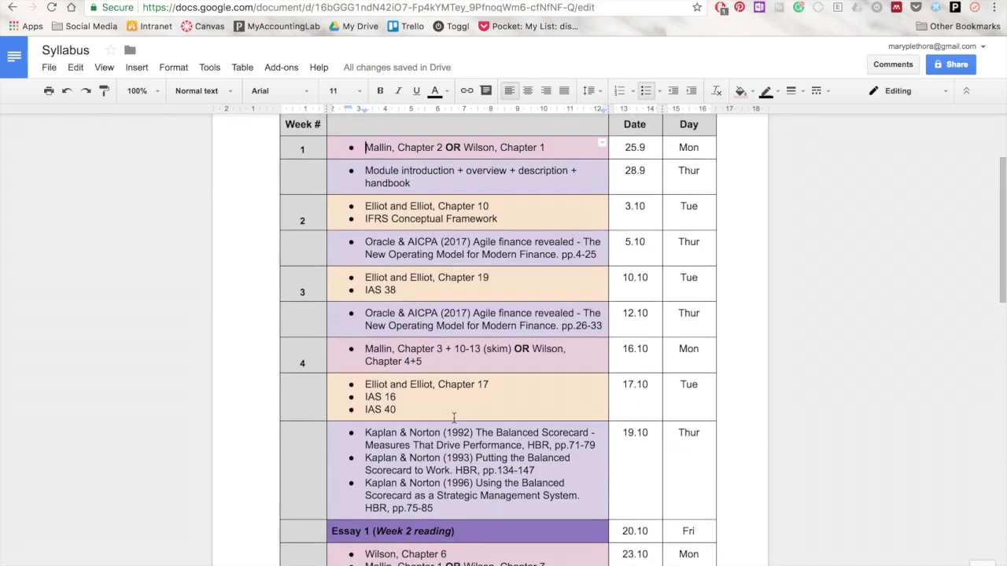
Step: Examine the Essay 1 row, its Week 2 reading note and its day against the neighbouring week 4 and 5 rows
scroll(454, 417, "down", 6)
left_click(332, 315)
left_click_drag(373, 315, 458, 320)
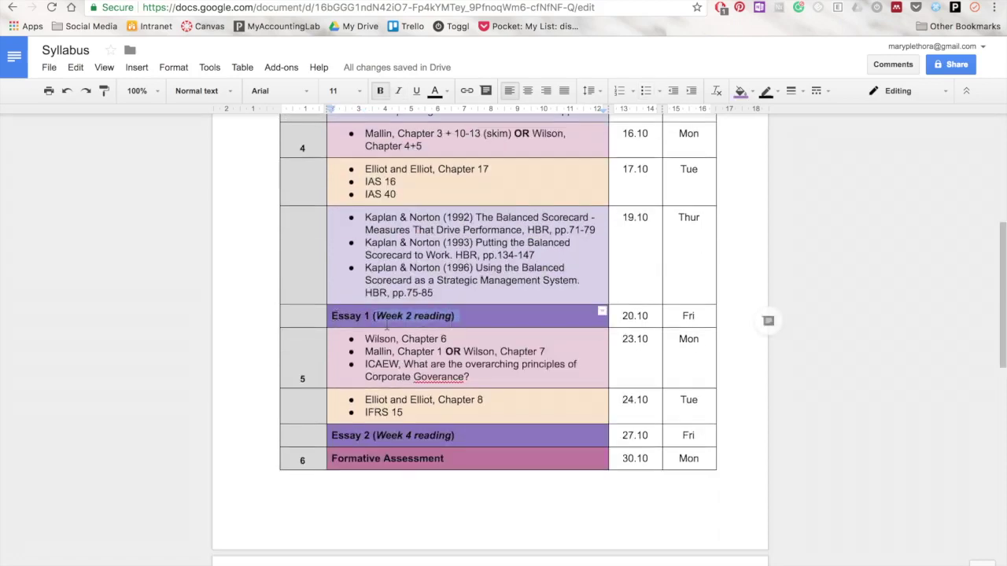
left_click(508, 255)
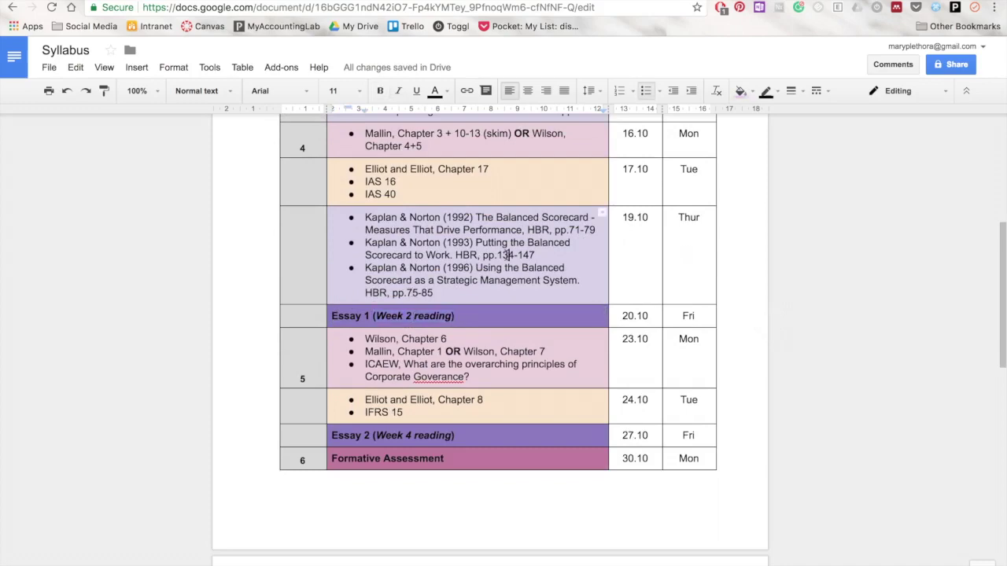
scroll(508, 255, "up", 3)
scroll(446, 441, "down", 3)
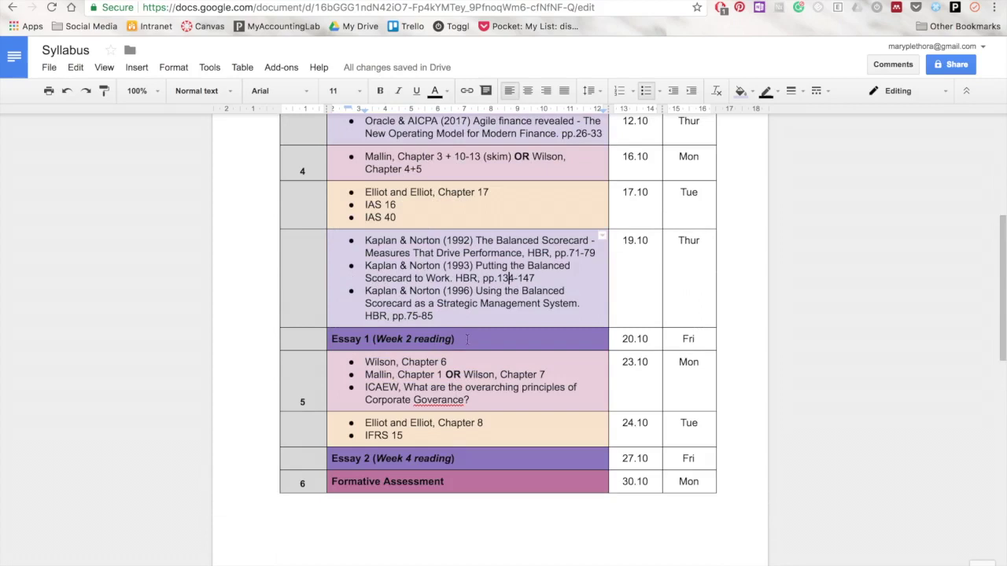
left_click(467, 339)
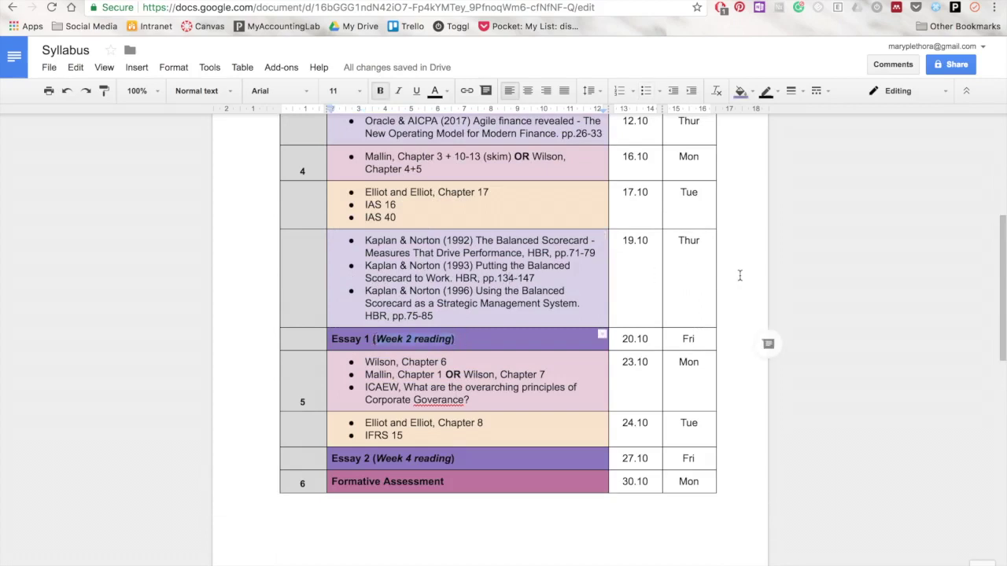
left_click(740, 348)
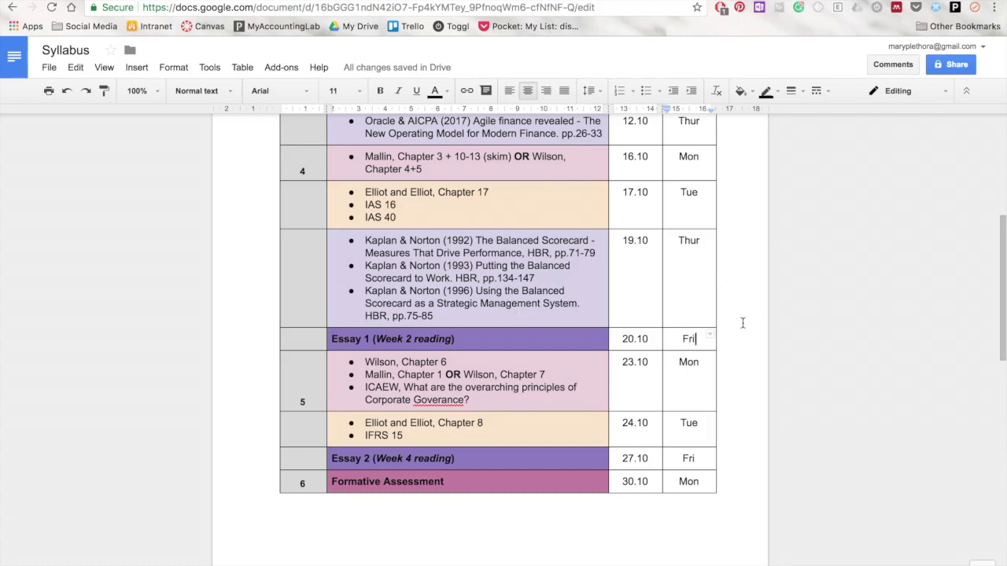
Step: Examine the exam rows at the end of the syllabus table, including their dates, and return to the legend
scroll(742, 323, "down", 1)
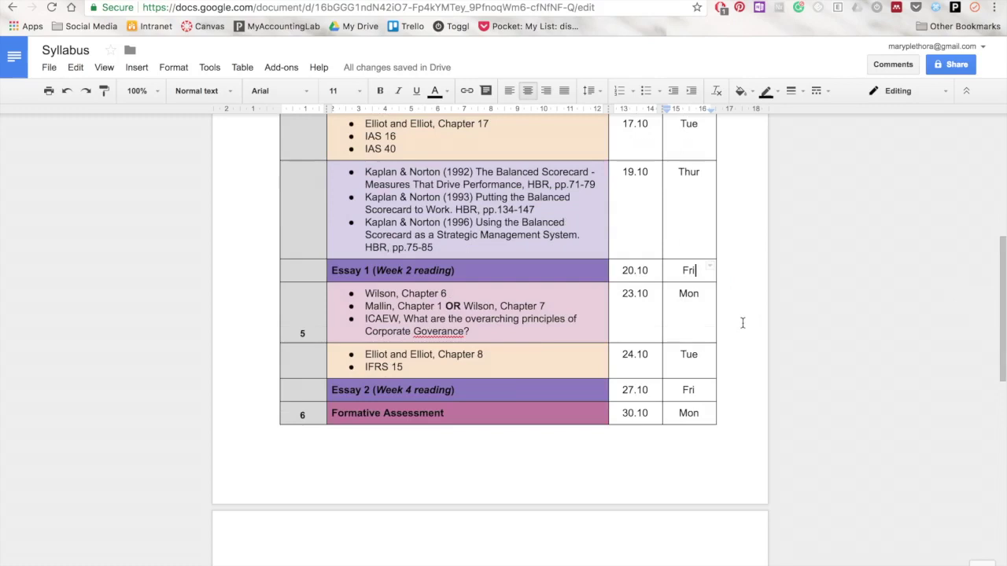
scroll(742, 322, "down", 6)
left_click_drag(332, 399, 408, 426)
key("Down")
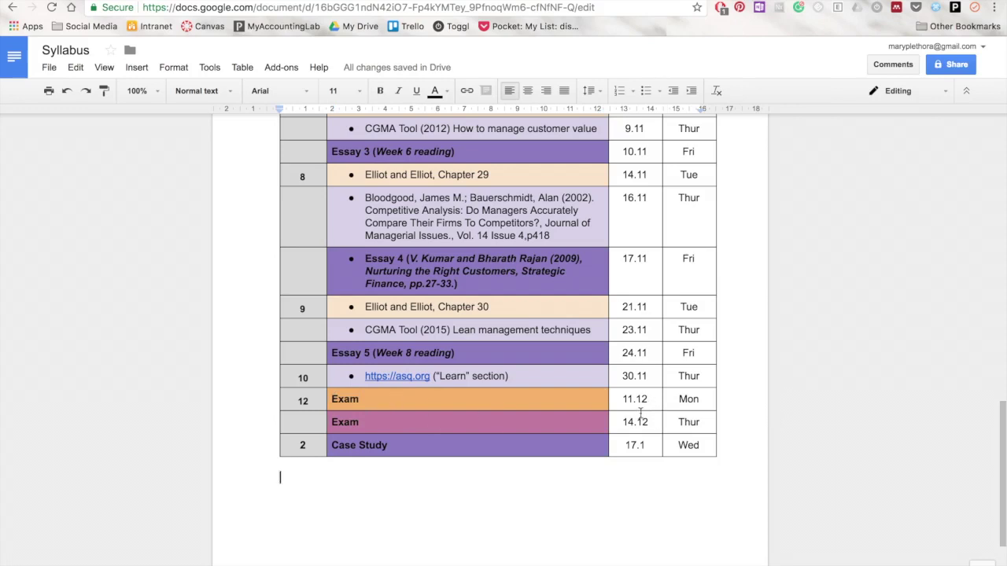
scroll(751, 242, "up", 20)
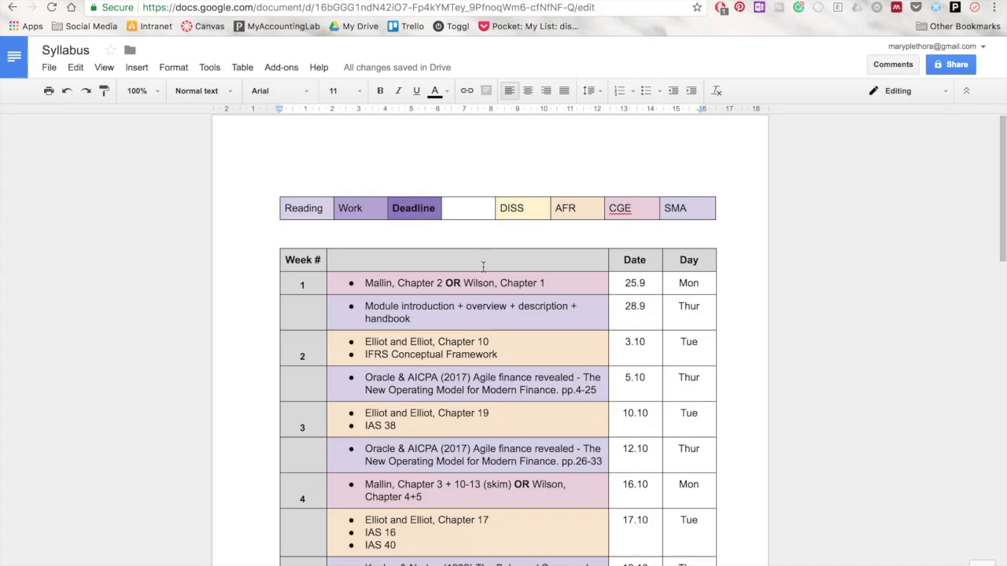
Step: Switch to OneNote, where the Syllabus y3s1 page is open
key("super+Tab")
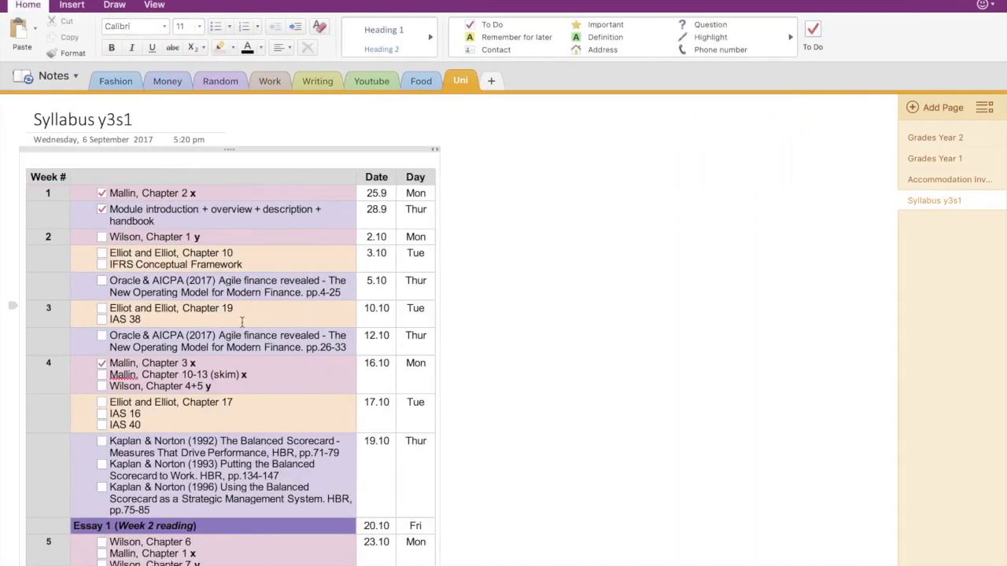
Step: Toggle the week 1 Mallin, Chapter 2 checkbox off and back on, and look through the checklist down to the exam rows
left_click(102, 194)
left_click(102, 195)
scroll(231, 314, "down", 5)
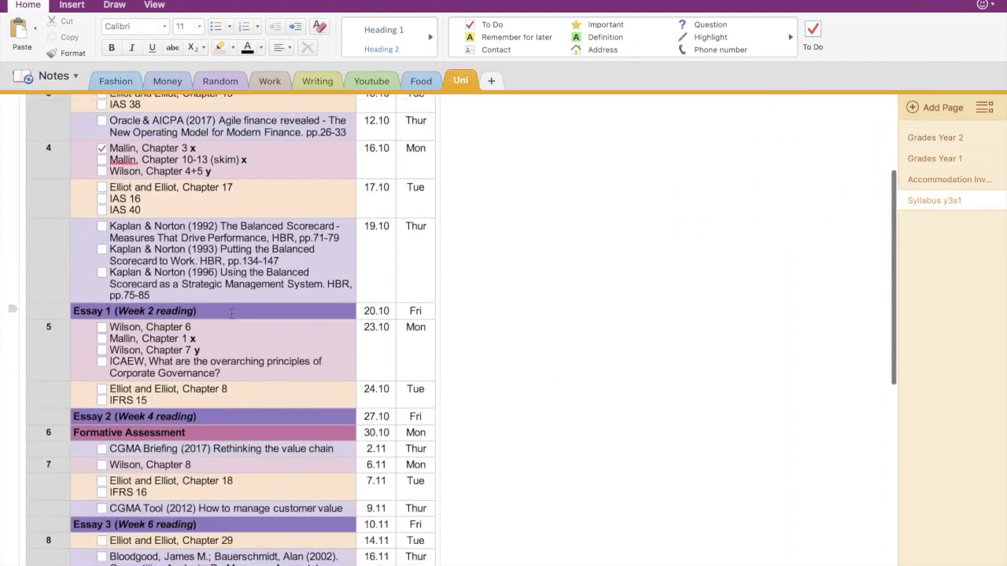
scroll(232, 314, "down", 4)
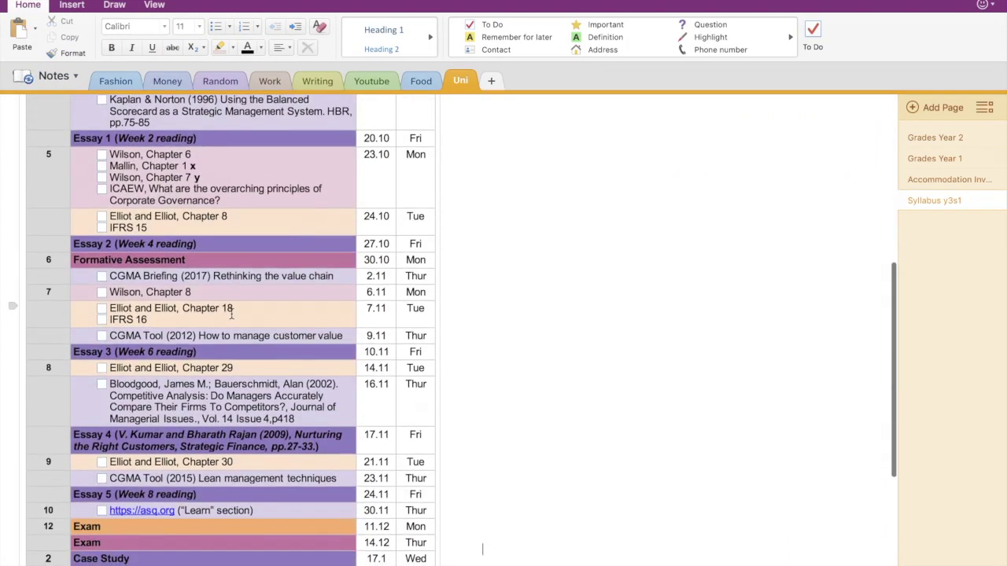
scroll(521, 238, "up", 9)
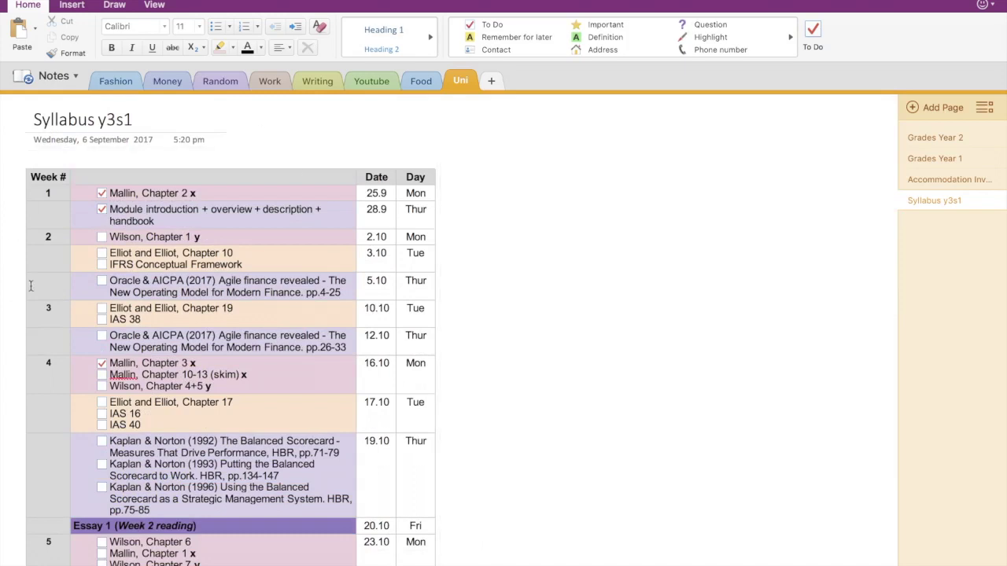
Step: Switch to the Syllabus document in Google Docs and select everything from the colour legend to the Case Study row
key("ctrl+Right")
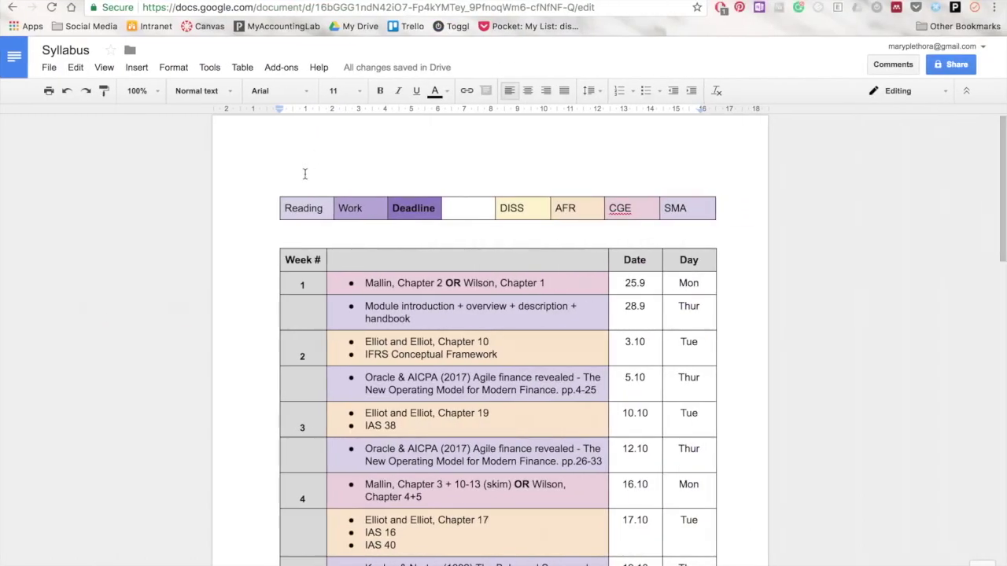
left_click_drag(285, 191, 556, 439)
scroll(555, 439, "down", 10)
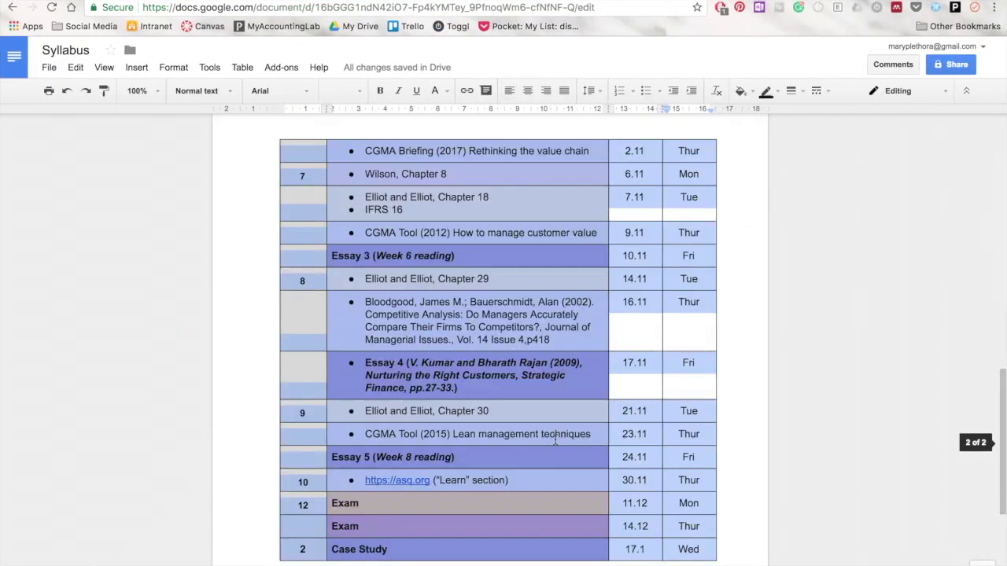
Step: Switch back to OneNote and examine the pasted syllabus table down to the colour legend beneath it
key("ctrl+Left")
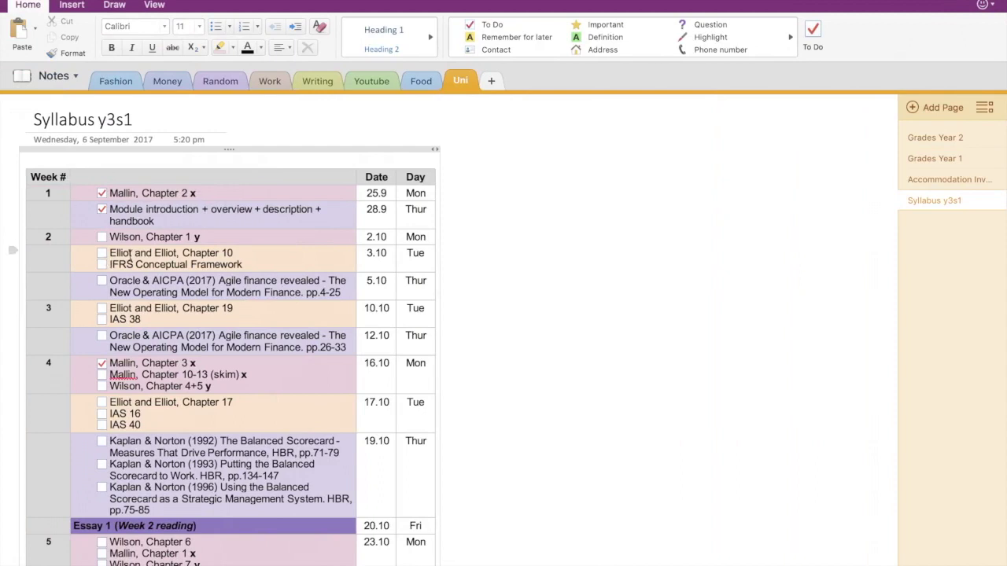
scroll(514, 360, "down", 10)
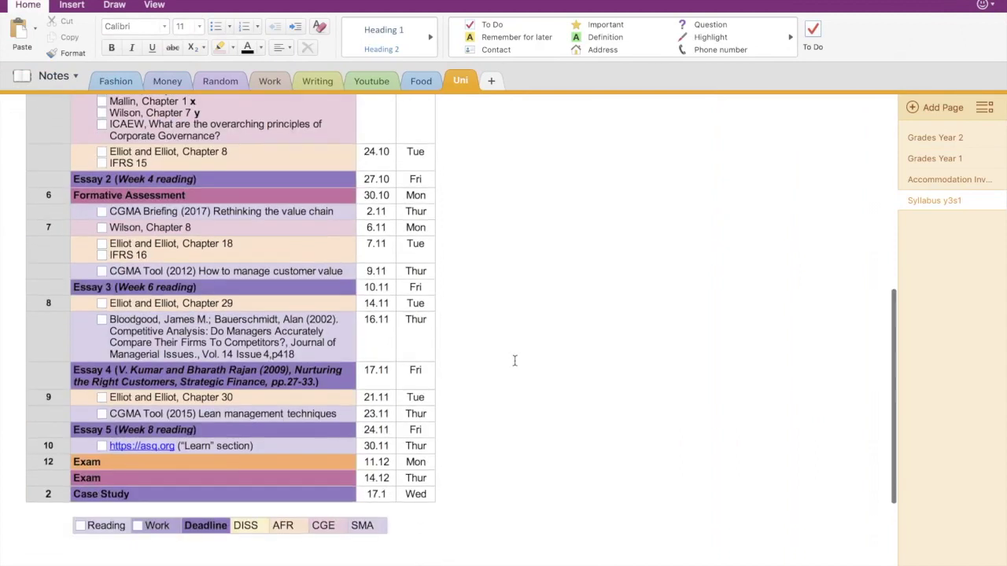
scroll(515, 359, "up", 5)
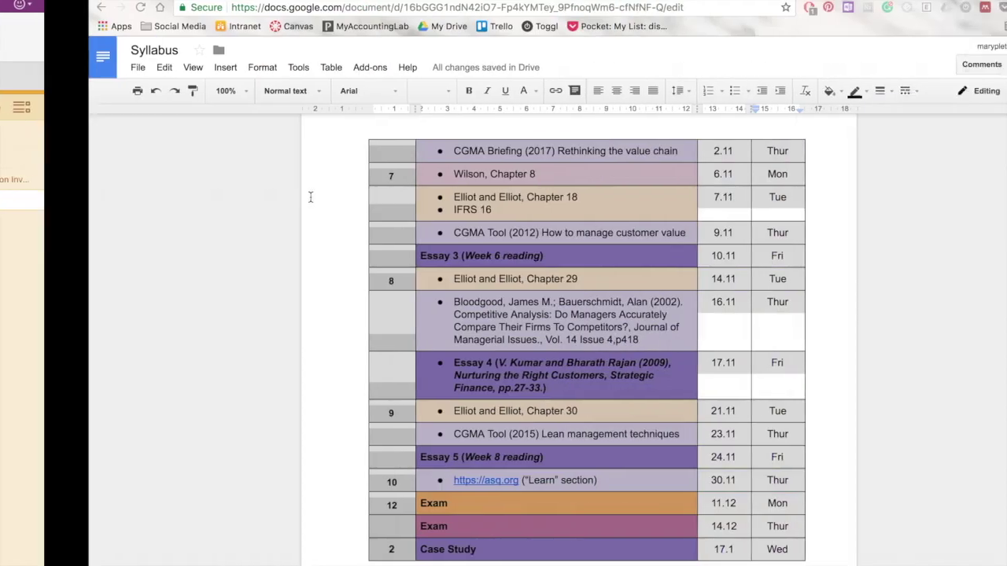
Step: Compare the bulleted readings around weeks 5 to 8 in Google Docs with the matching checkbox rows in OneNote
scroll(227, 360, "up", 4)
scroll(227, 360, "up", 3)
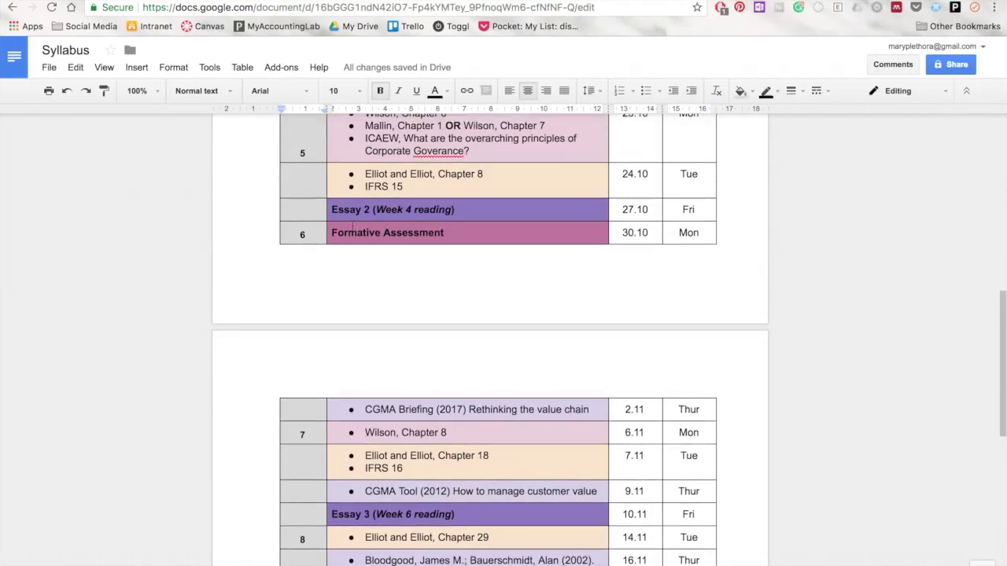
key("ctrl+Left")
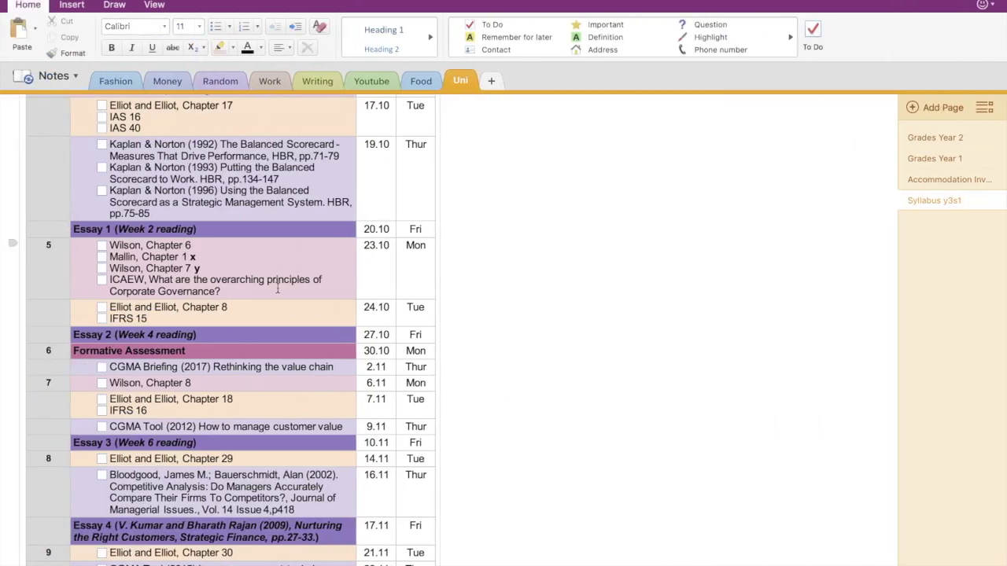
scroll(277, 288, "down", 5)
scroll(277, 288, "up", 4)
scroll(276, 288, "up", 8)
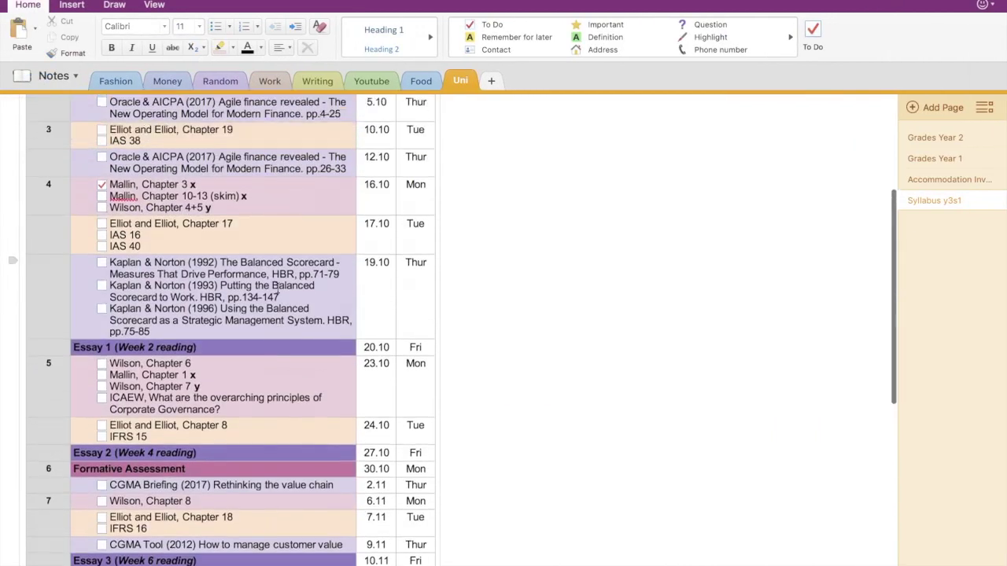